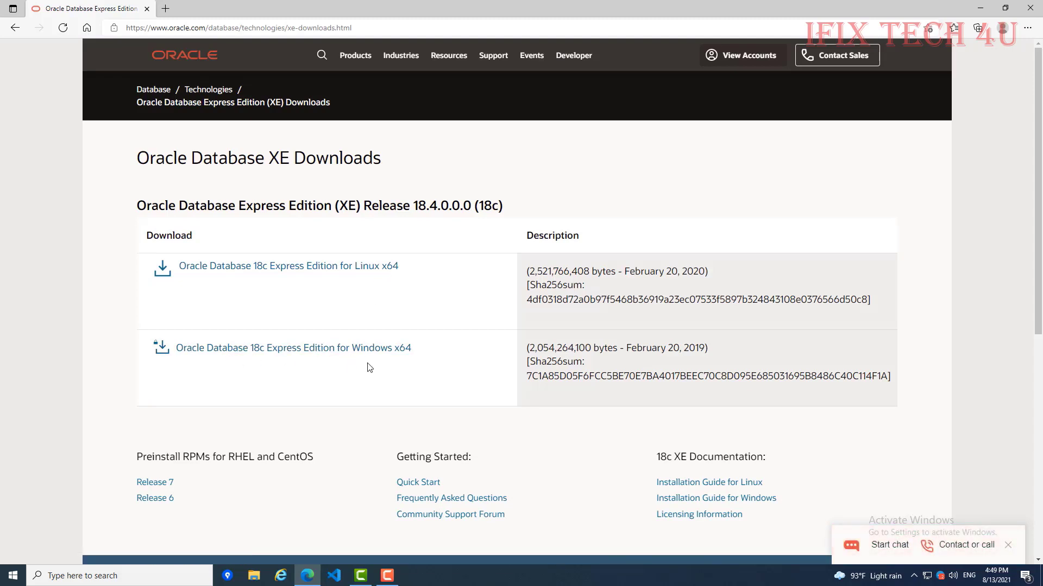
Step: Accept the Oracle license and start downloading OracleXE184_Win64.zip for Windows x64
{"action": "left_click", "coordinate": [230, 358]}
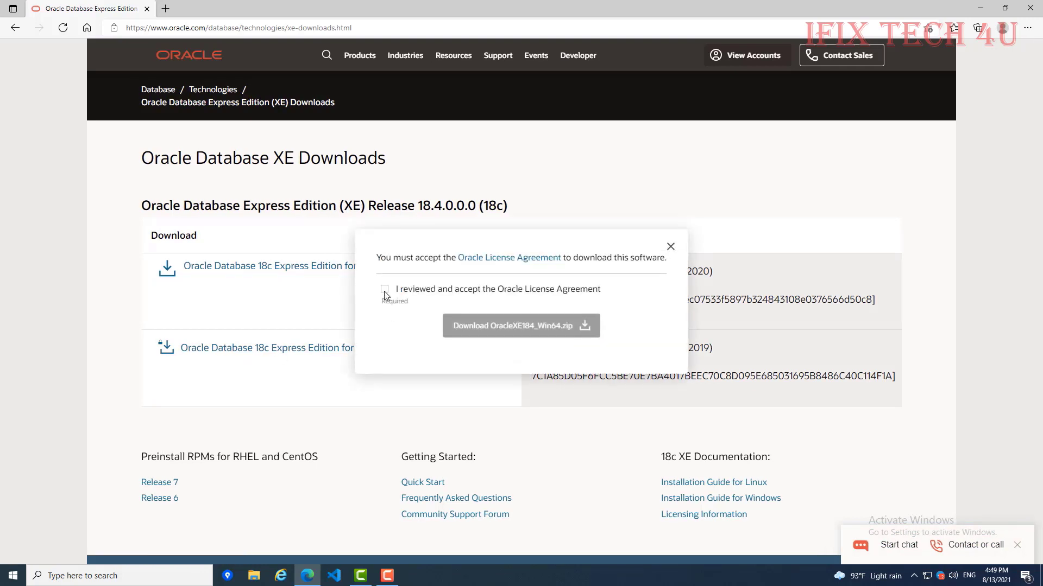
{"action": "left_click", "coordinate": [384, 291]}
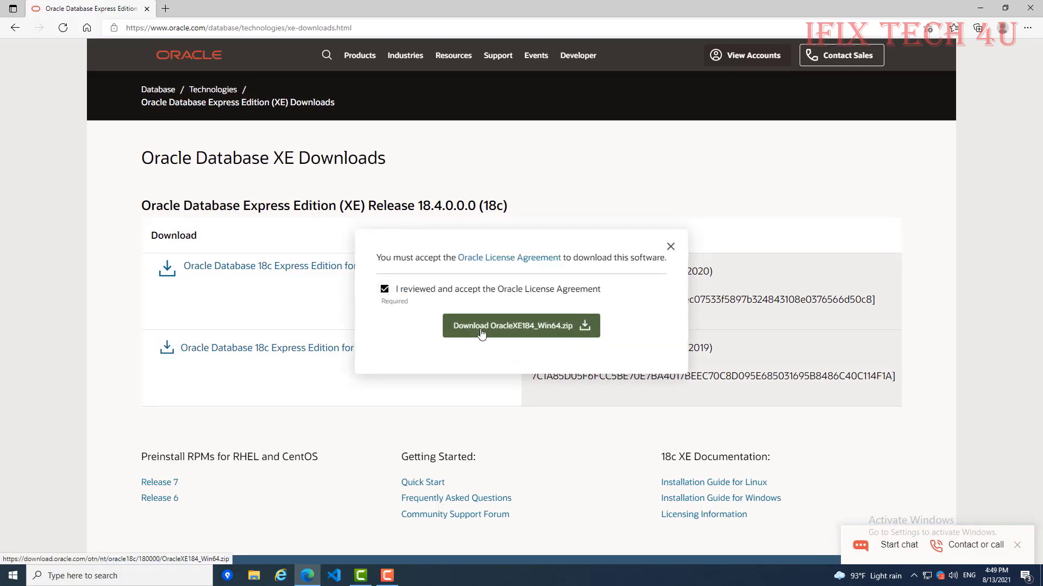
{"action": "left_click", "coordinate": [481, 333]}
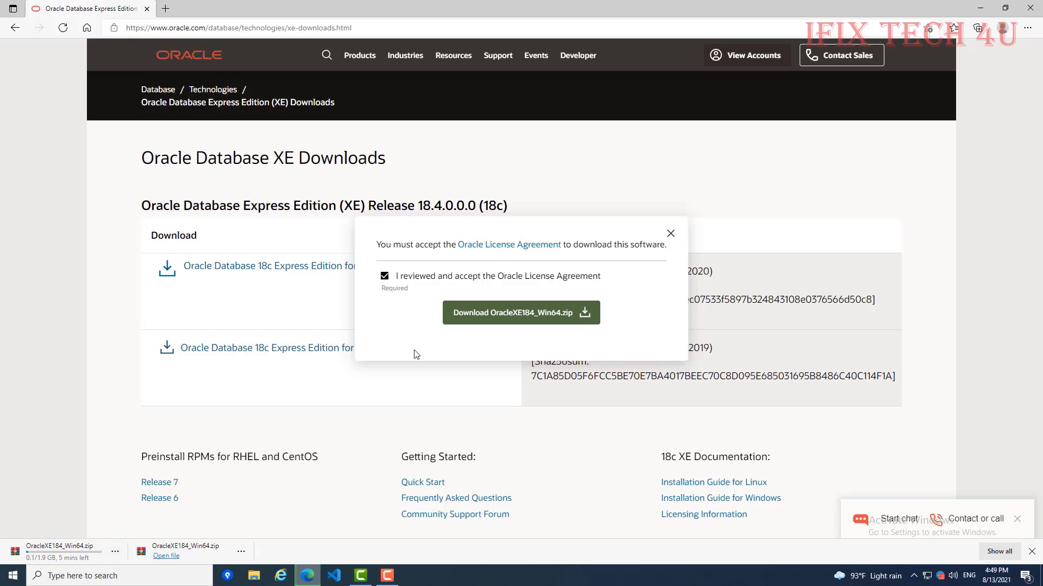
Step: Pause the OracleXE184_Win64.zip download at 0.1 of 1.9 GB
{"action": "left_click", "coordinate": [115, 552]}
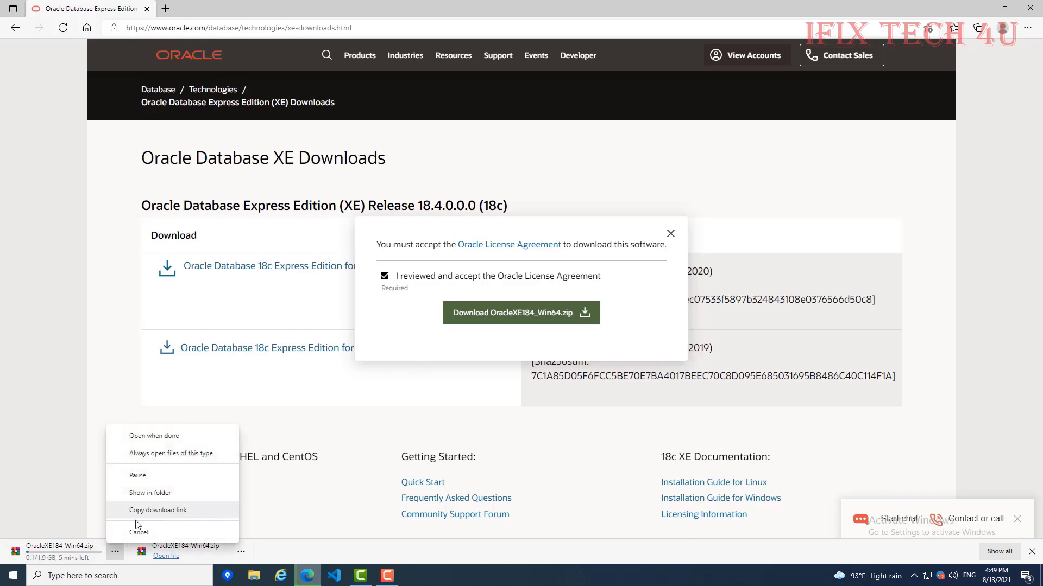
{"action": "left_click", "coordinate": [139, 477]}
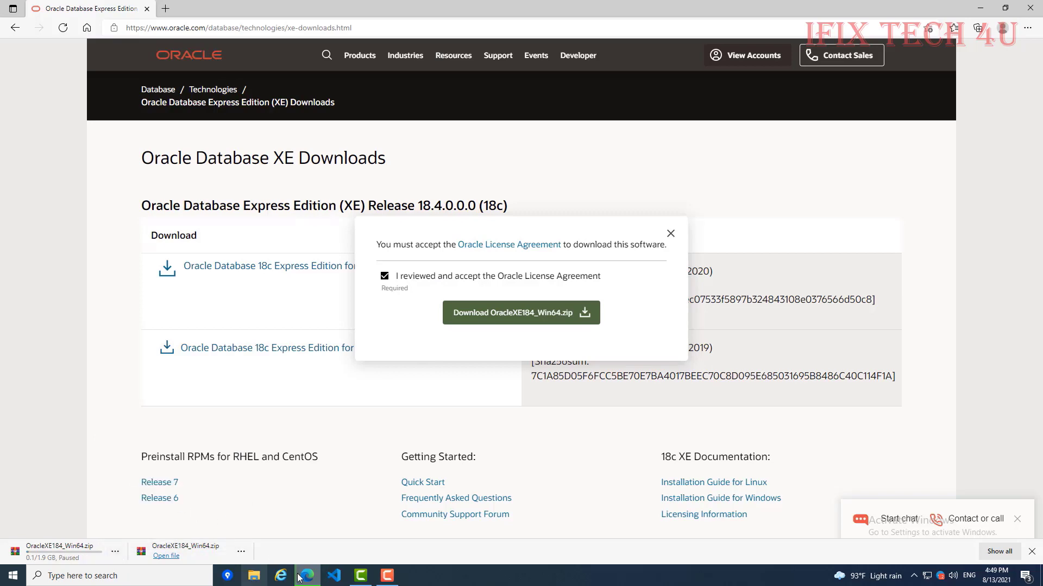
{"action": "left_click", "coordinate": [258, 582]}
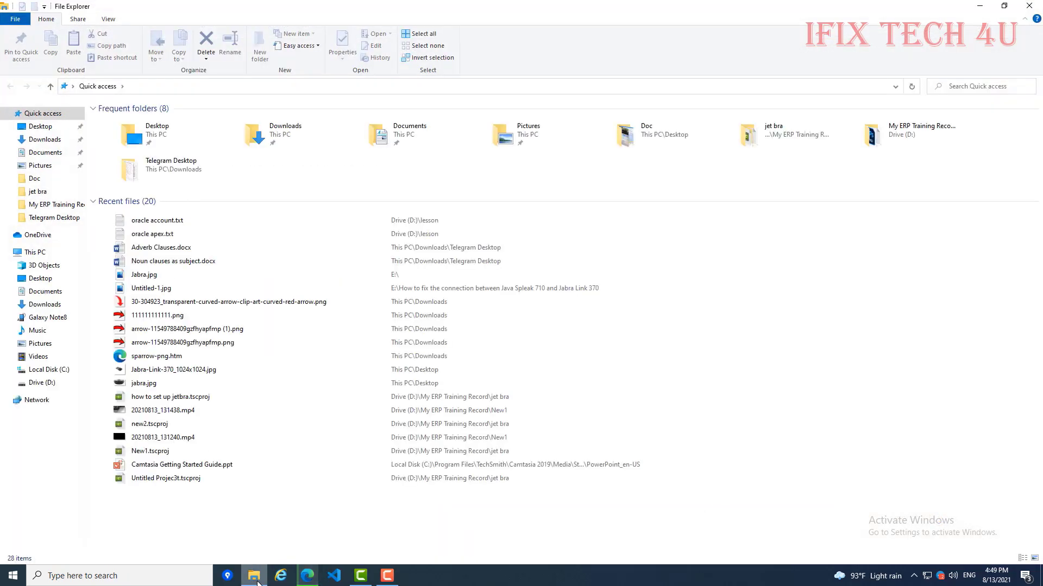
Step: Run setup.exe from the D:\Software Oracle Database Express Edition (XE) Release 18.4.0.0.0 folder
{"action": "left_click", "coordinate": [65, 383]}
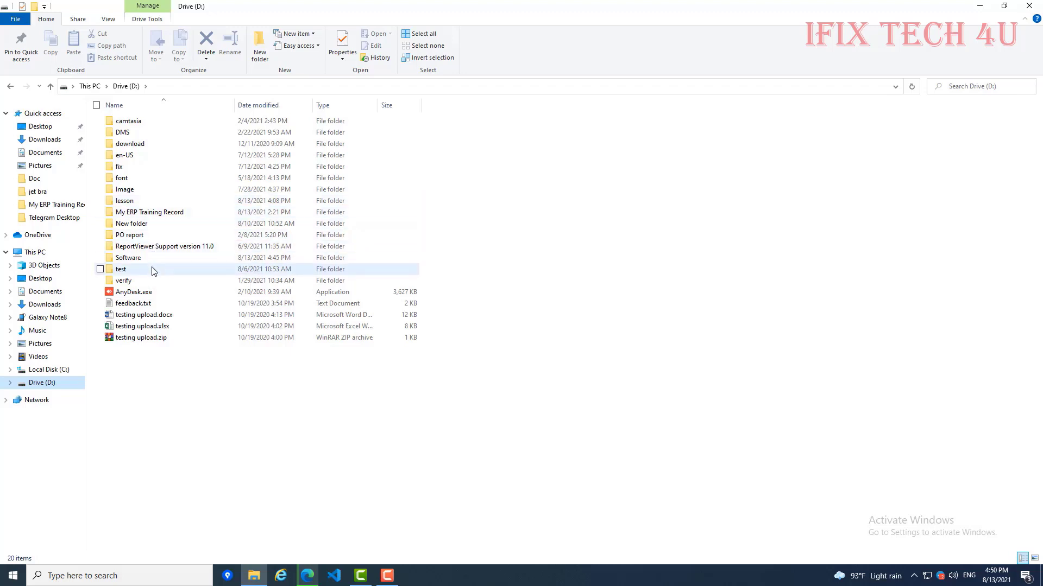
{"action": "double_click", "coordinate": [149, 257]}
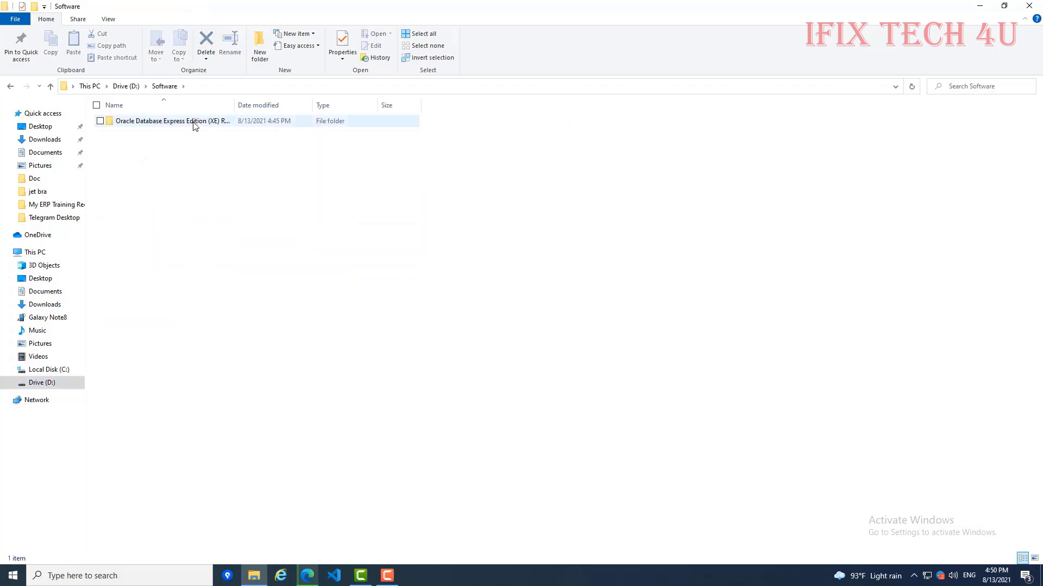
{"action": "left_click_drag", "start_coordinate": [234, 105], "coordinate": [327, 105]}
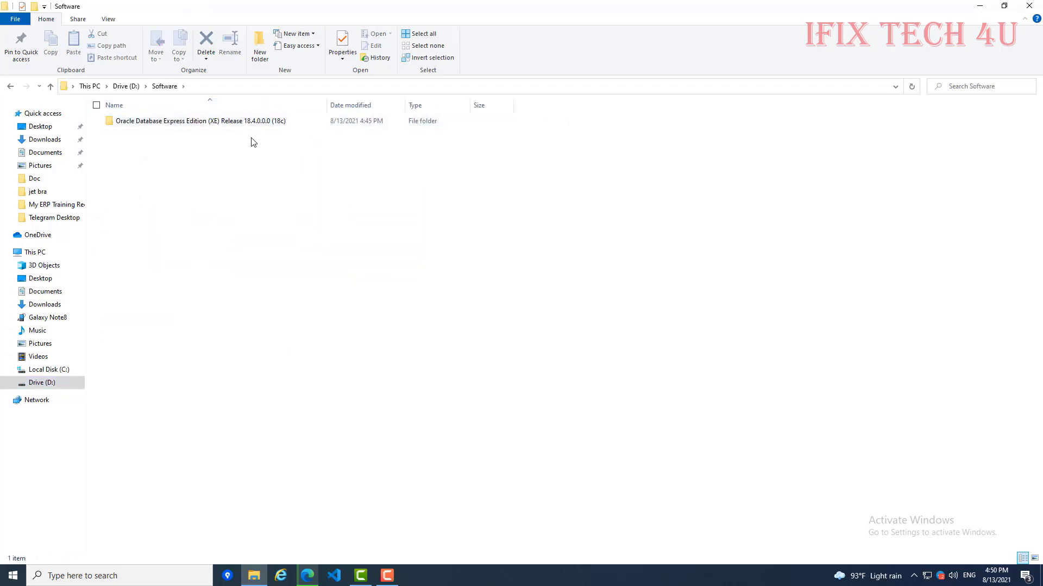
{"action": "left_click", "coordinate": [248, 125]}
{"action": "double_click", "coordinate": [248, 125]}
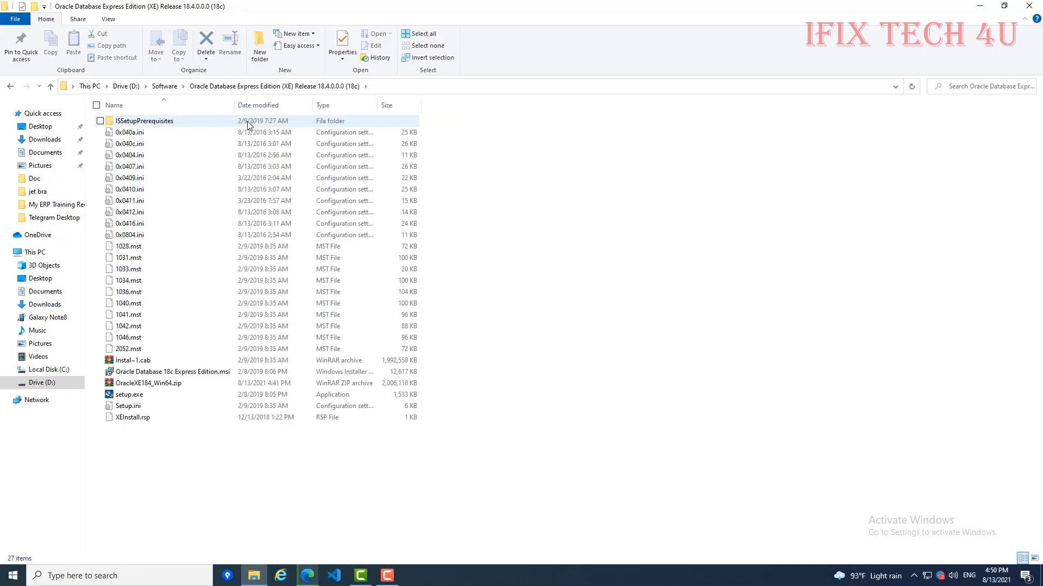
{"action": "left_click", "coordinate": [245, 395]}
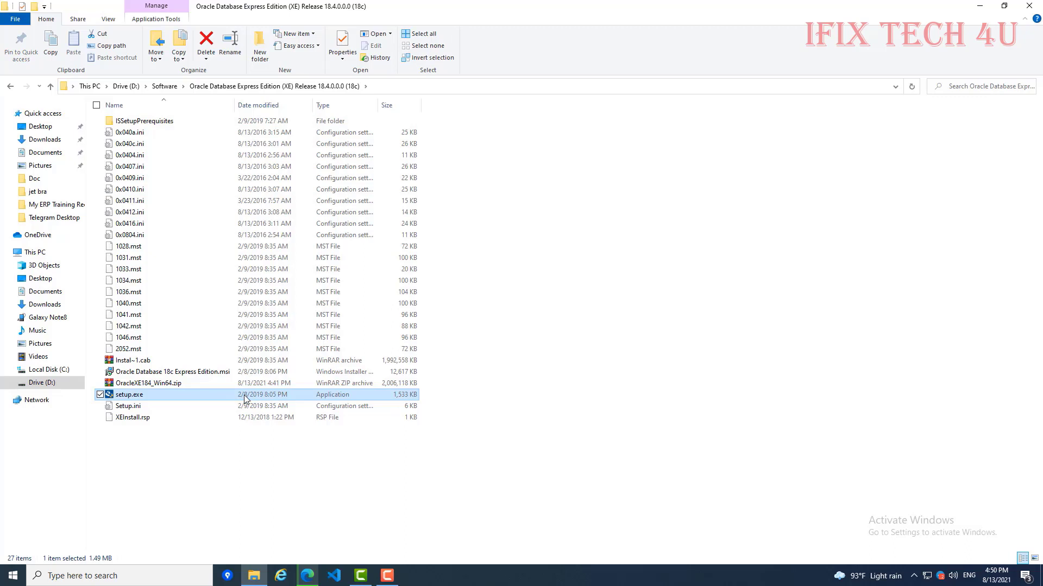
{"action": "double_click", "coordinate": [246, 399]}
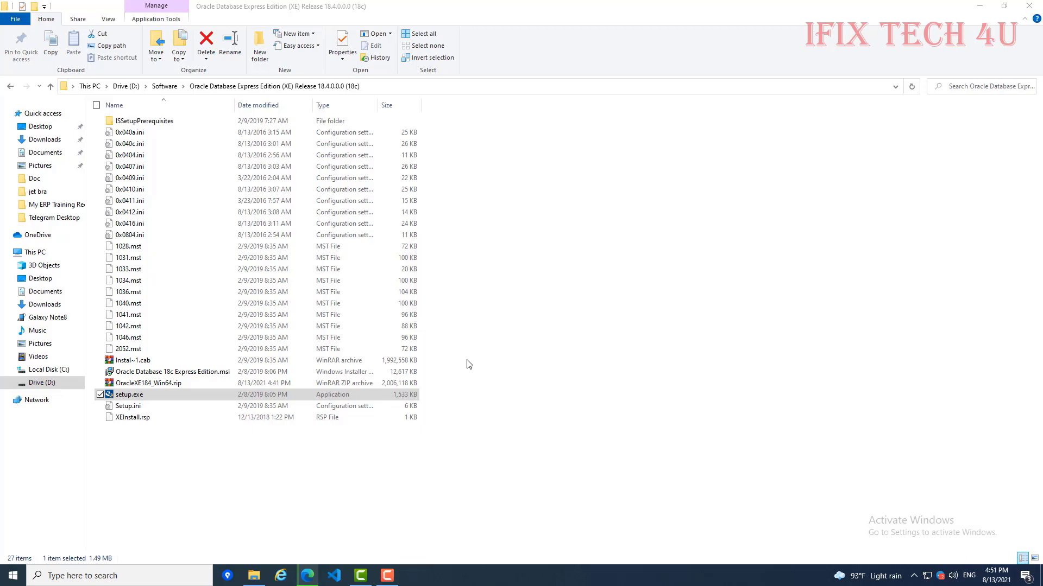
Step: Accept the license terms and keep the default destination folder in the XE wizard
{"action": "left_click", "coordinate": [563, 374]}
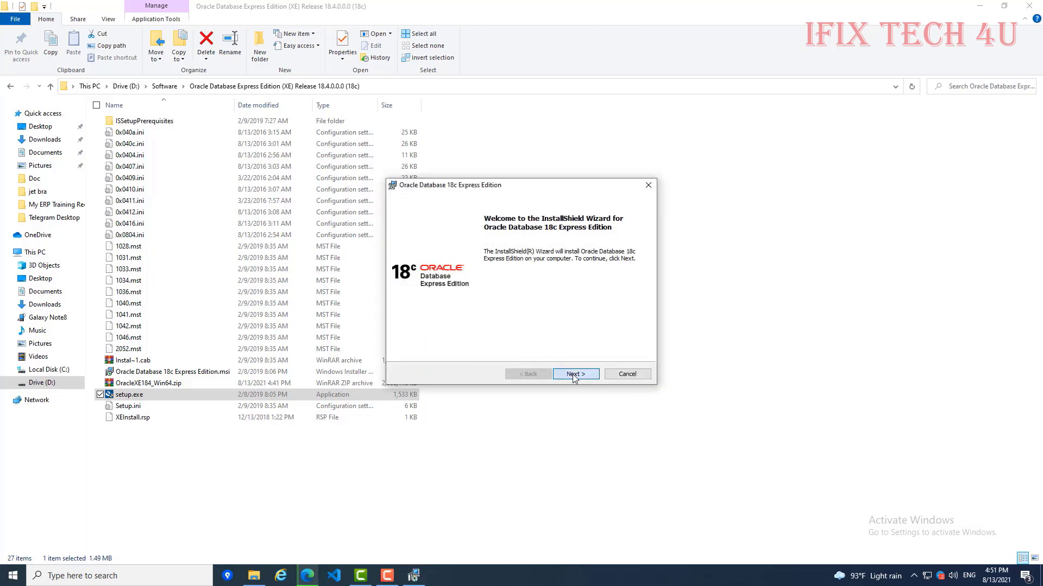
{"action": "left_click", "coordinate": [434, 335]}
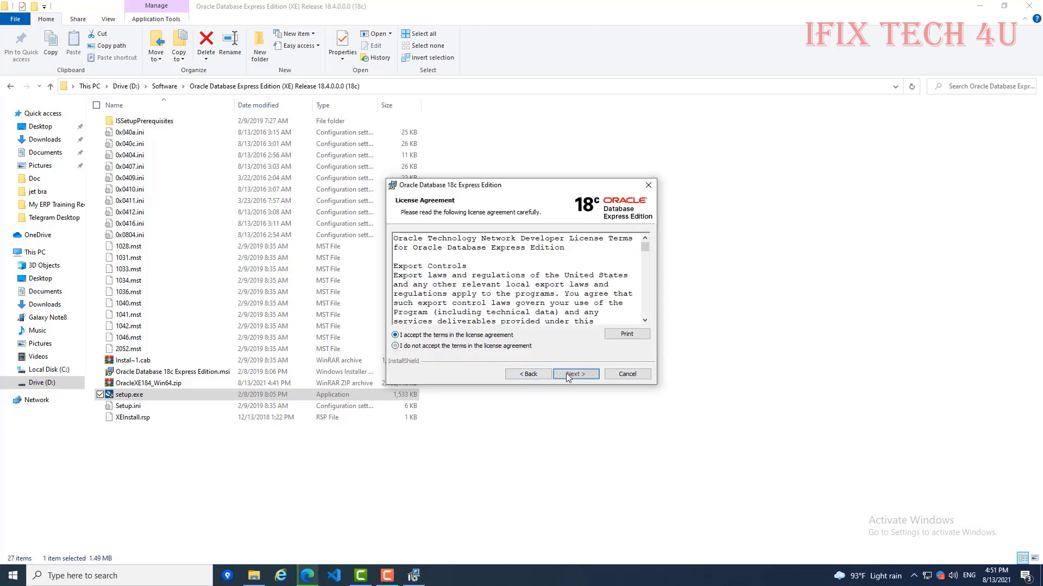
{"action": "left_click", "coordinate": [573, 374]}
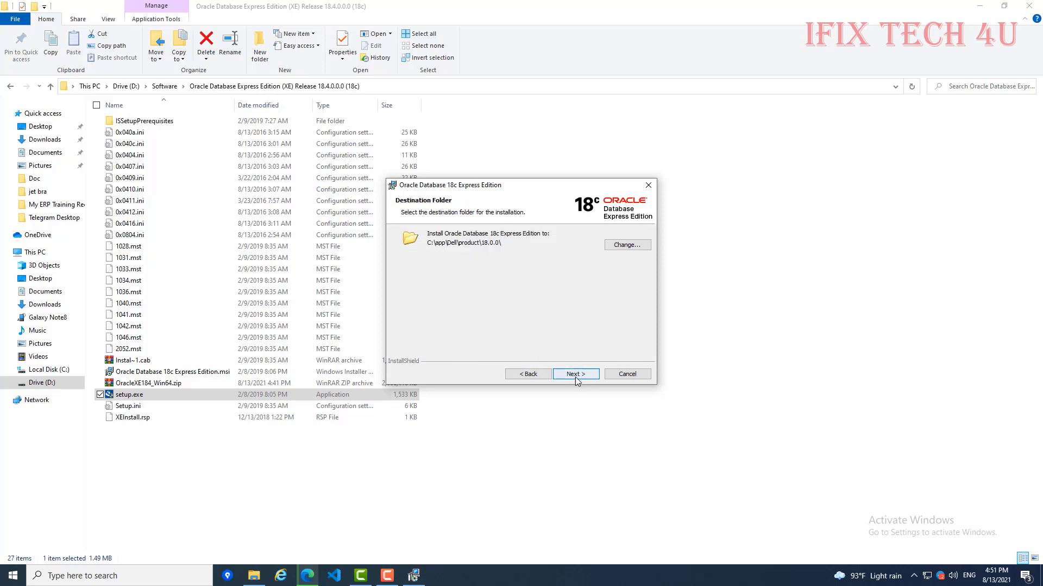
{"action": "left_click", "coordinate": [575, 375]}
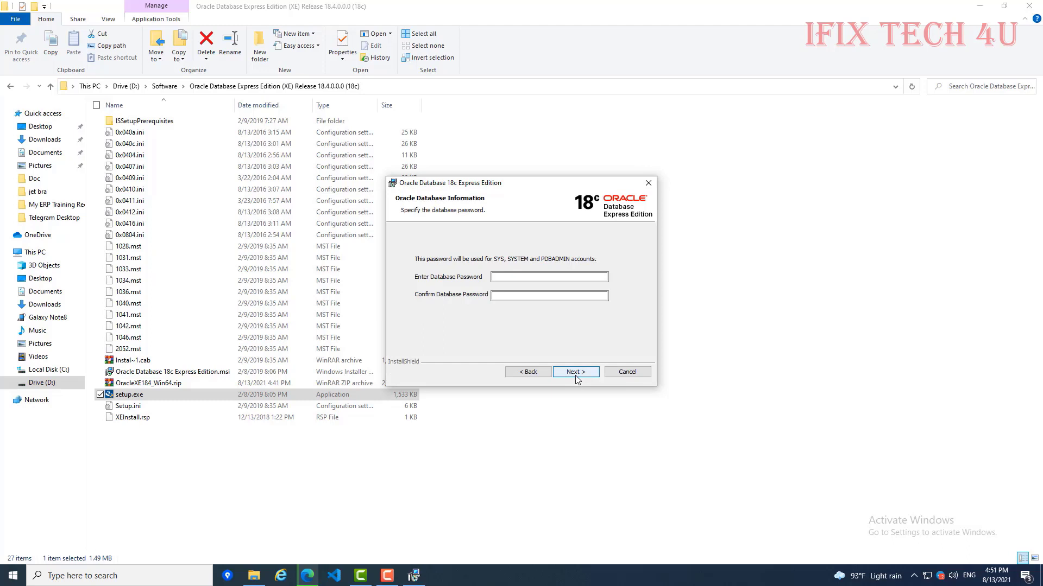
Step: Enter and confirm the database password, reaching the installation Summary page
{"action": "left_click", "coordinate": [505, 277]}
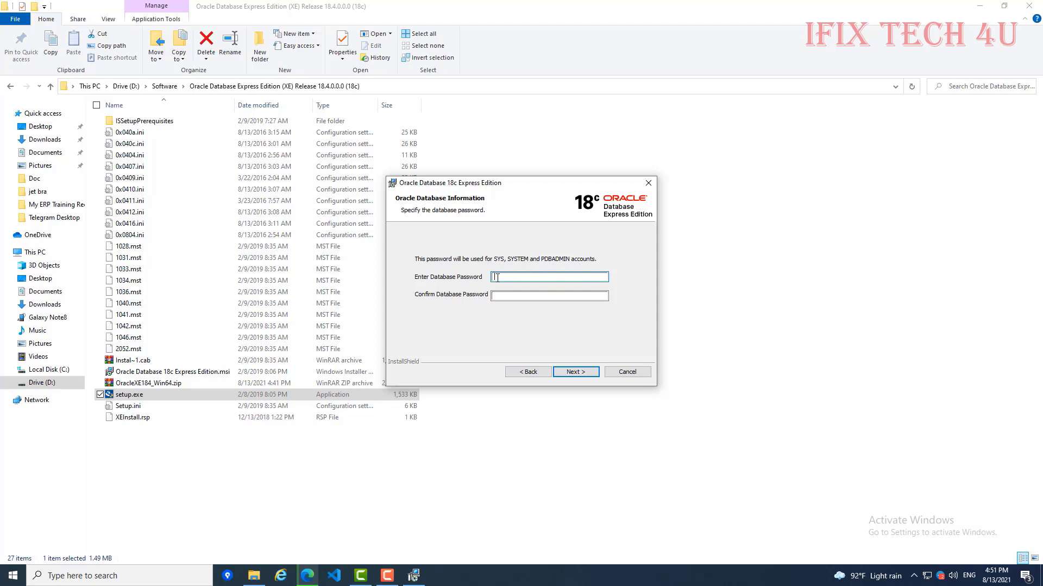
{"action": "type", "text": "23"}
{"action": "left_click", "coordinate": [530, 295]}
{"action": "type", "text": "1"}
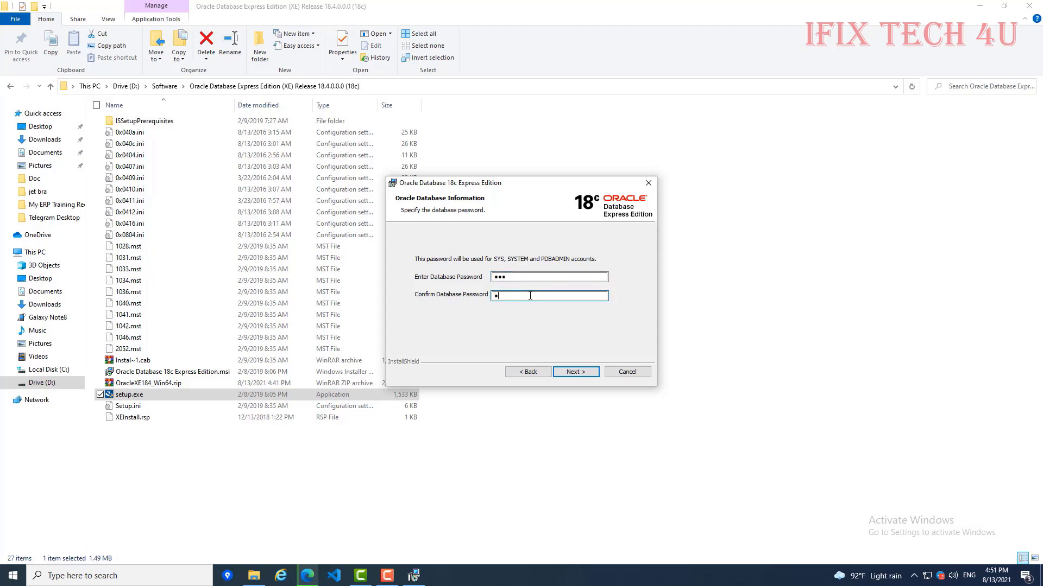
{"action": "type", "text": "23"}
{"action": "left_click", "coordinate": [577, 374]}
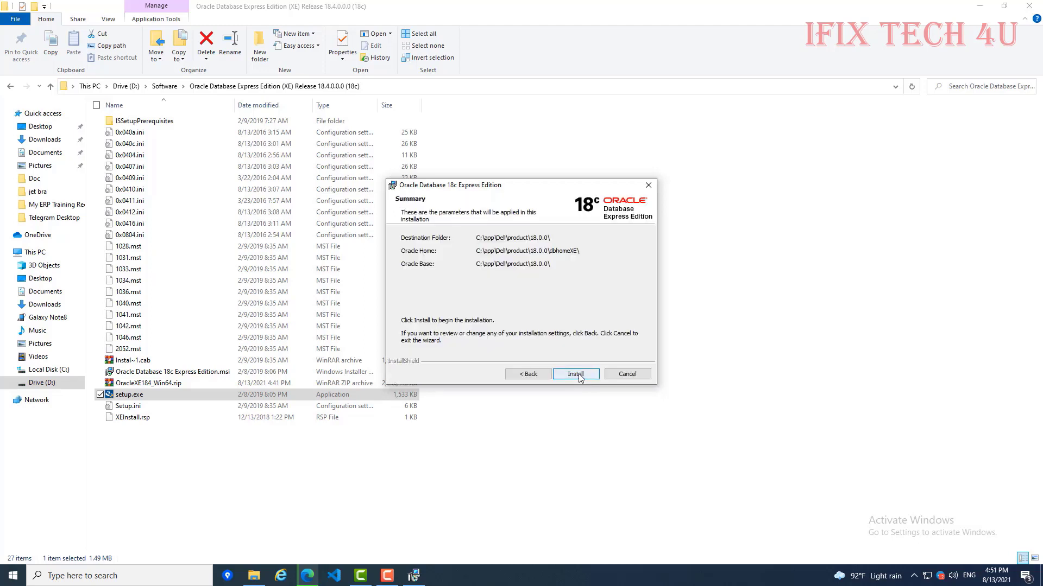
Step: Install Oracle Database 18c XE, allowing Java through the firewall on private networks
{"action": "left_click", "coordinate": [577, 375]}
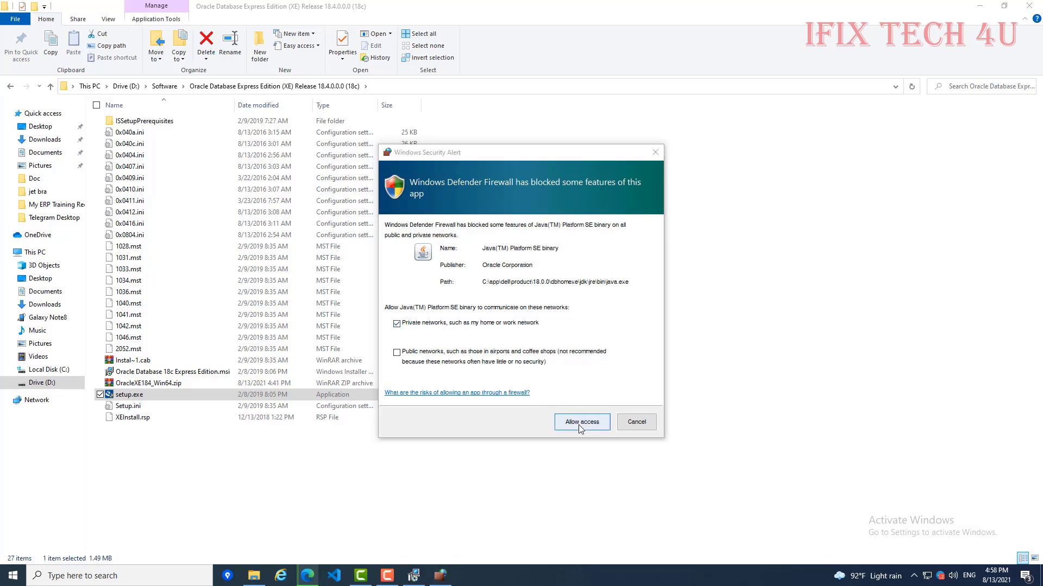
{"action": "left_click", "coordinate": [579, 425]}
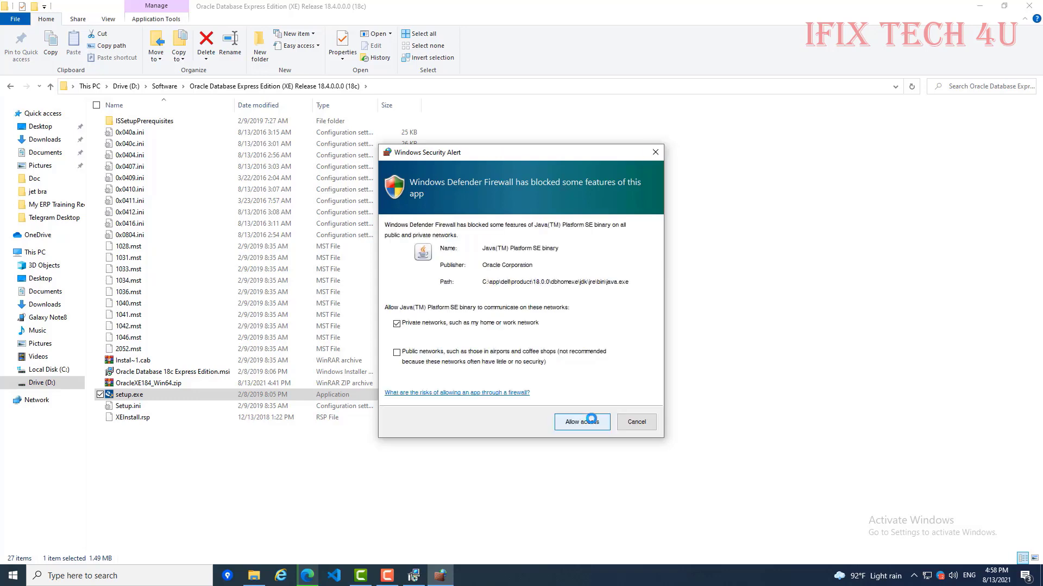
{"action": "left_click", "coordinate": [590, 424]}
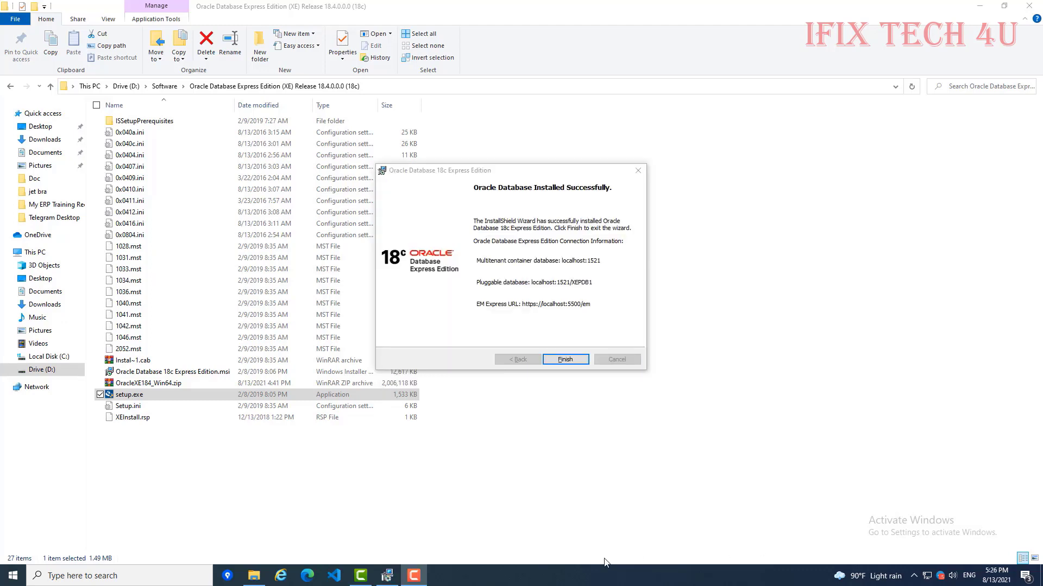
Step: Finish and close the Oracle Database 18c XE InstallShield Wizard
{"action": "left_click", "coordinate": [564, 361]}
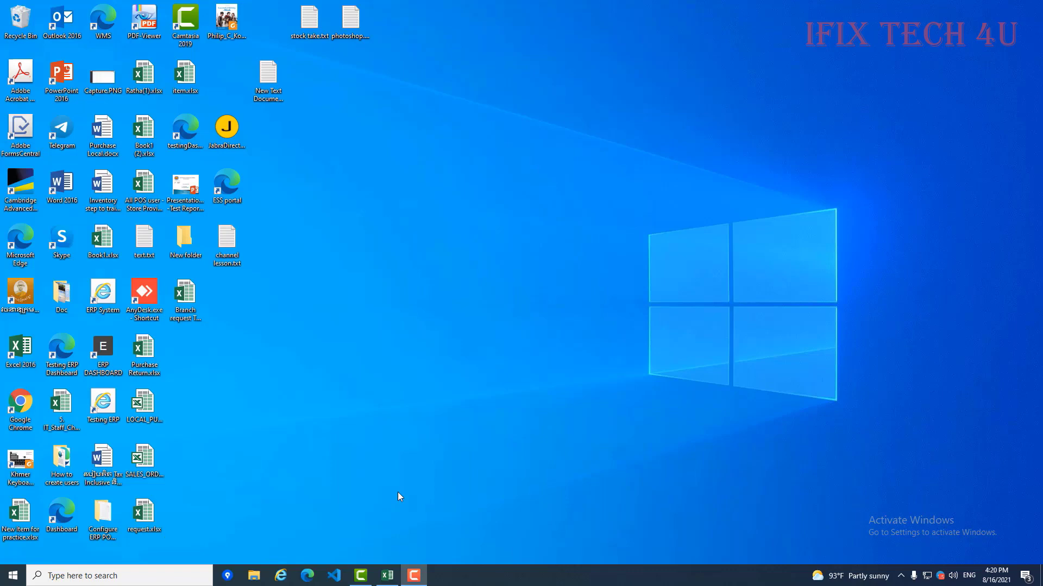
Step: Start Command Prompt via cmd and run sqlplus, logging in as 'sys as sysdba'
{"action": "left_click", "coordinate": [3, 581]}
{"action": "type", "text": "cmd"}
{"action": "key", "text": "Return"}
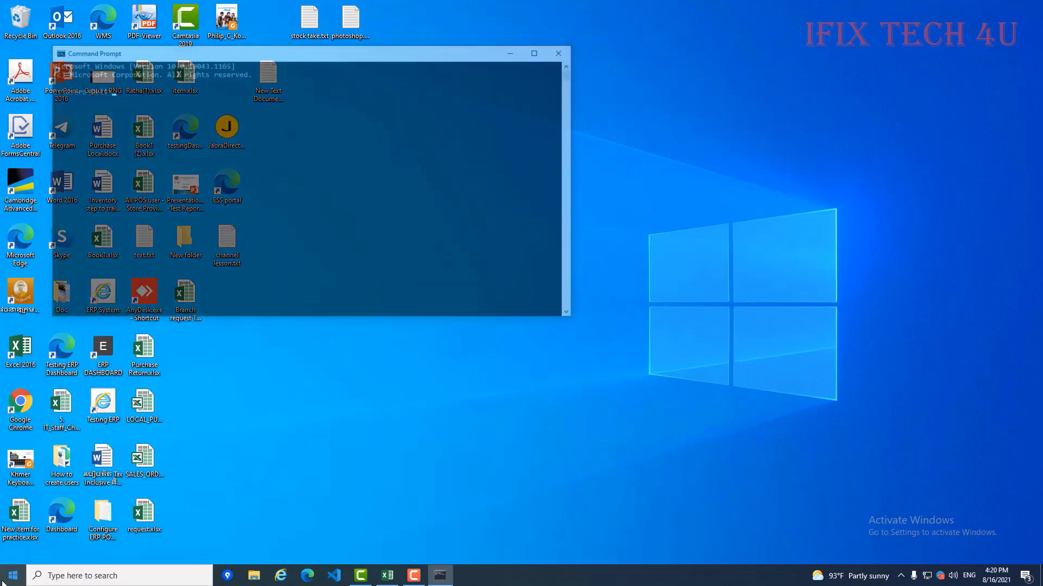
{"action": "type", "text": "sqlplus"}
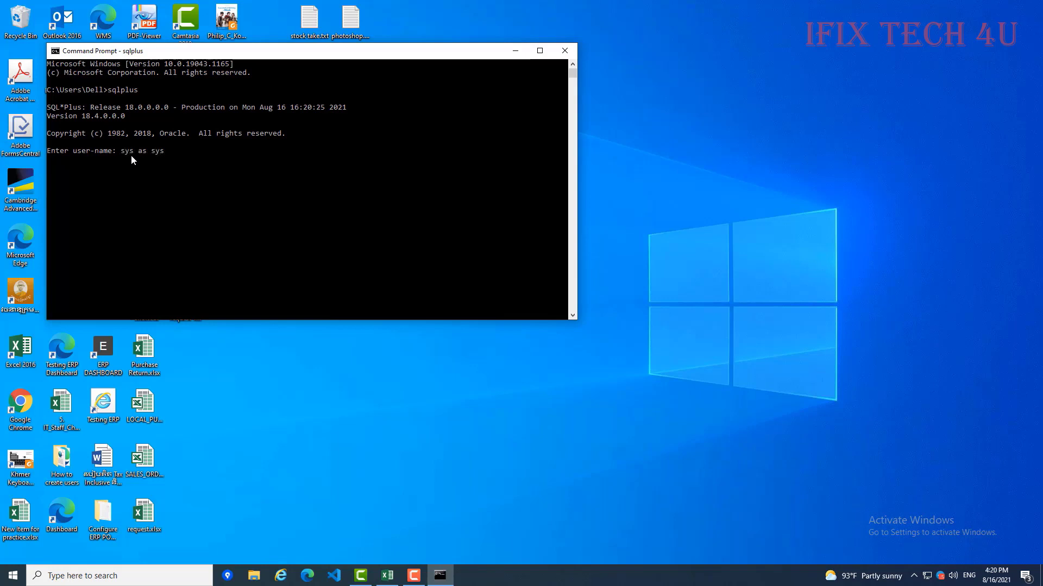
{"action": "type", "text": "dba"}
{"action": "key", "text": "Return"}
{"action": "key", "text": "Return"}
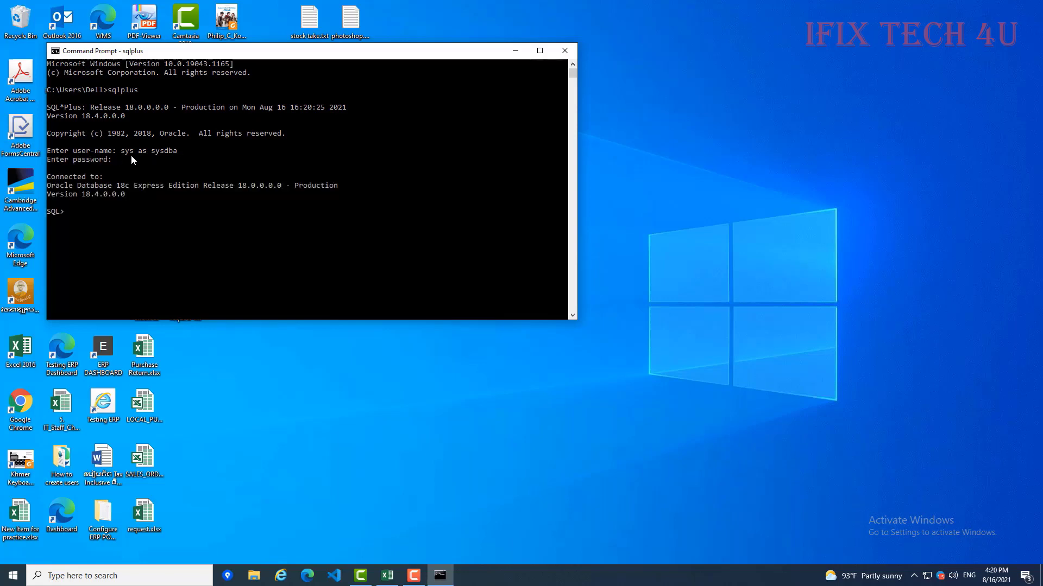